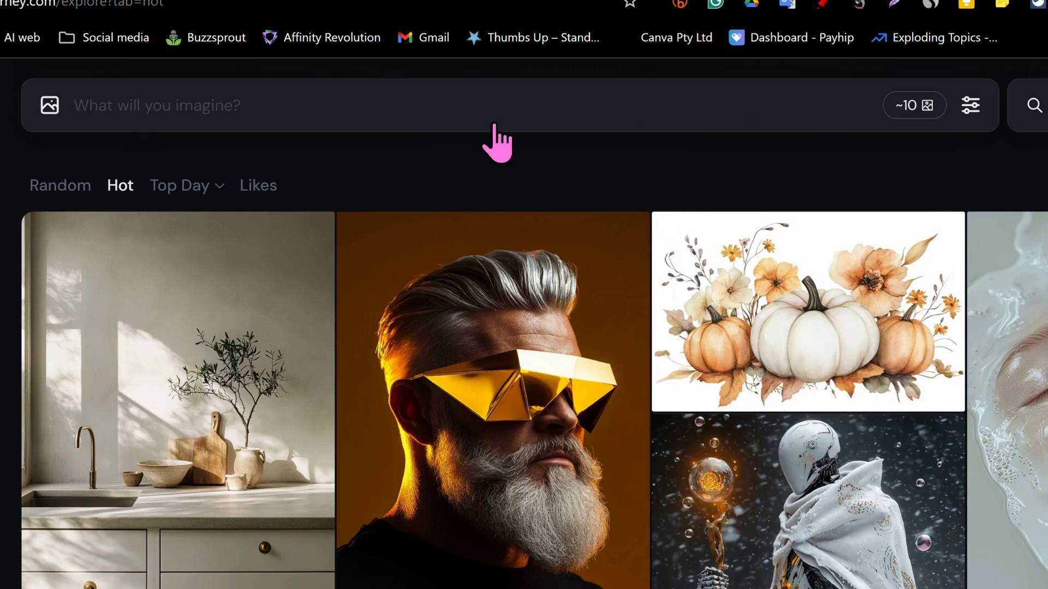
- Try the Portrait and Landscape image sizes in the generation settings, and return the size to Square
mouse_move(903, 107)
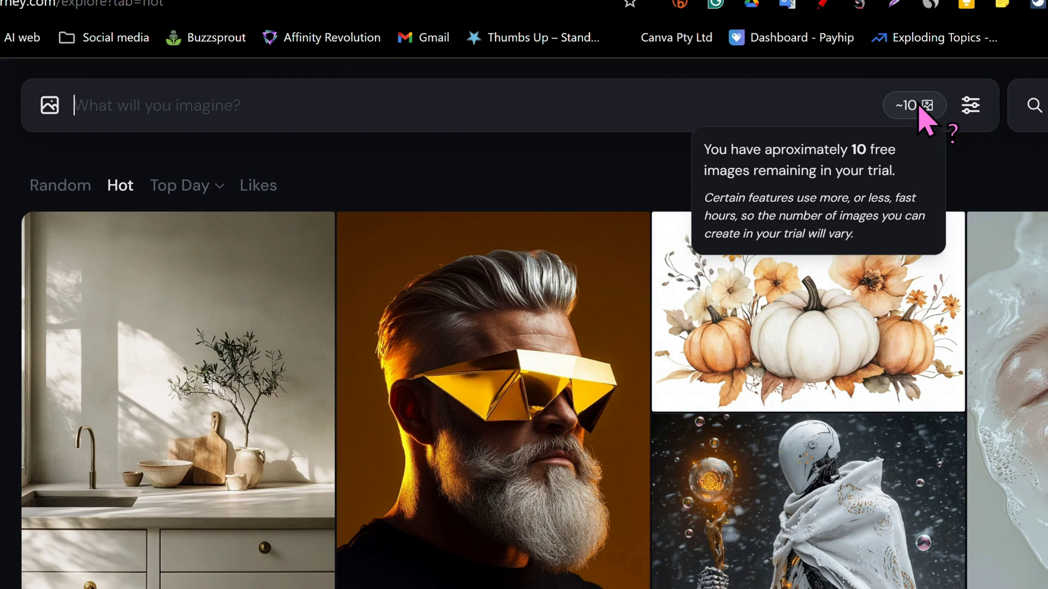
left_click(102, 106)
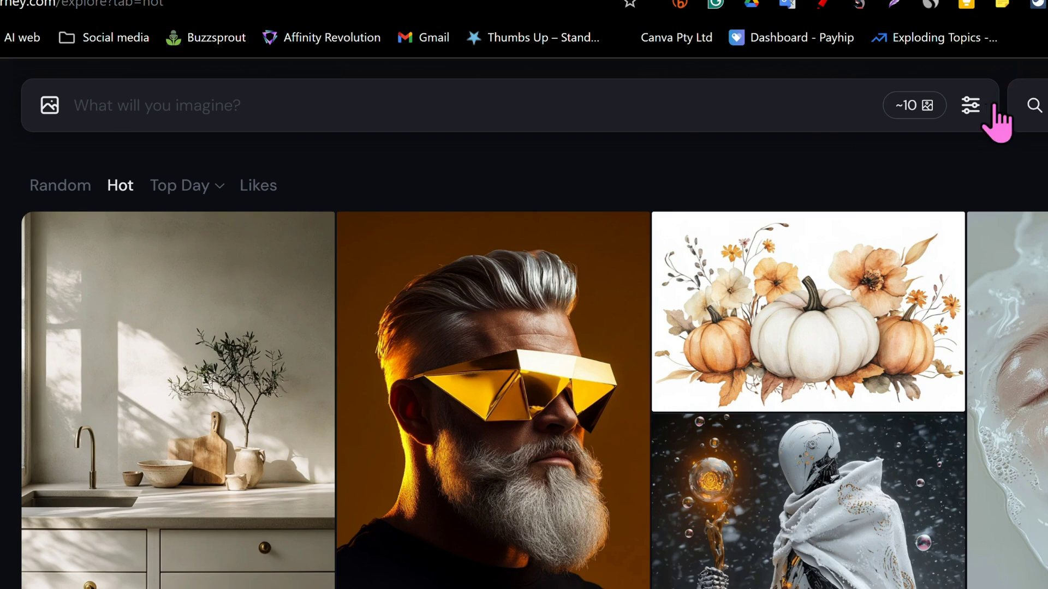
left_click(973, 107)
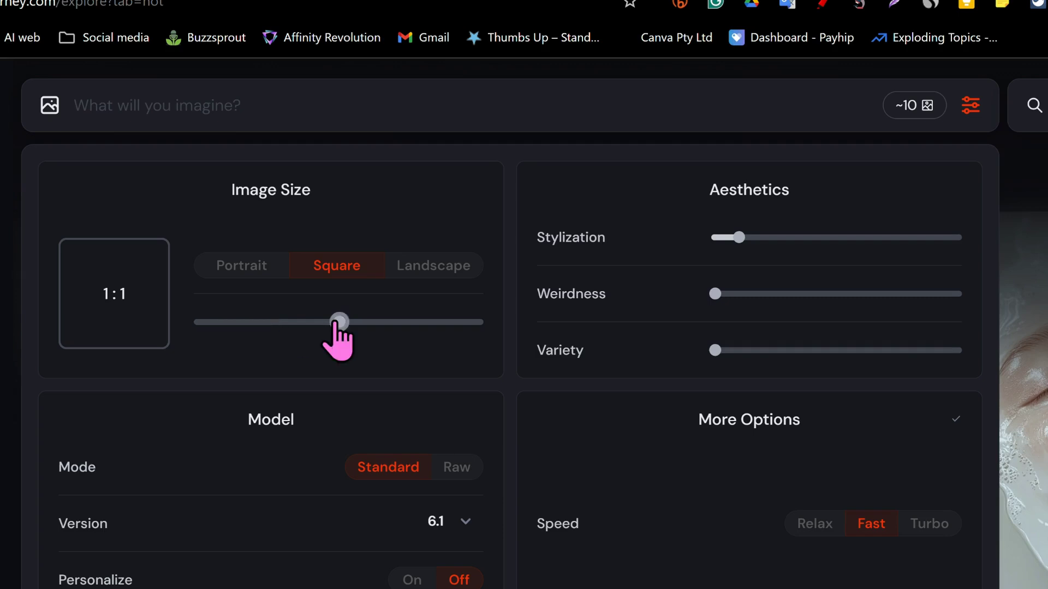
left_click(226, 266)
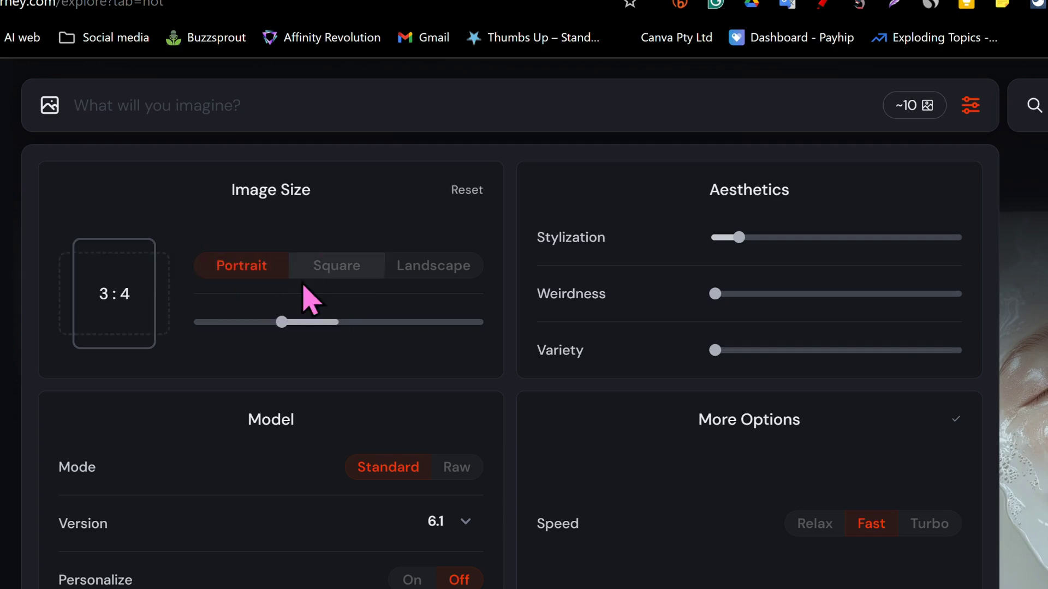
left_click(358, 263)
left_click(453, 279)
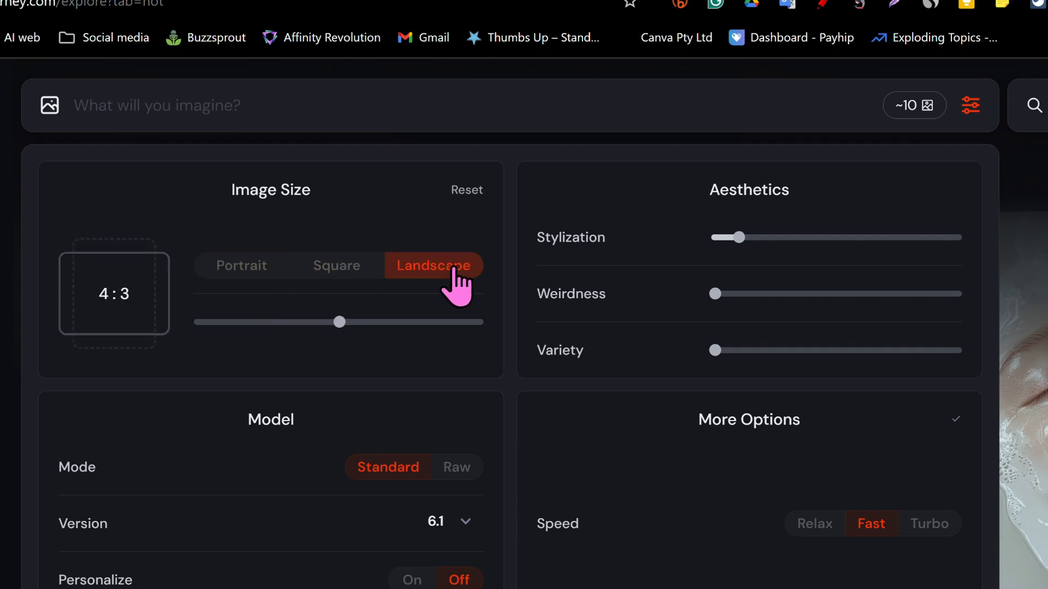
left_click(350, 264)
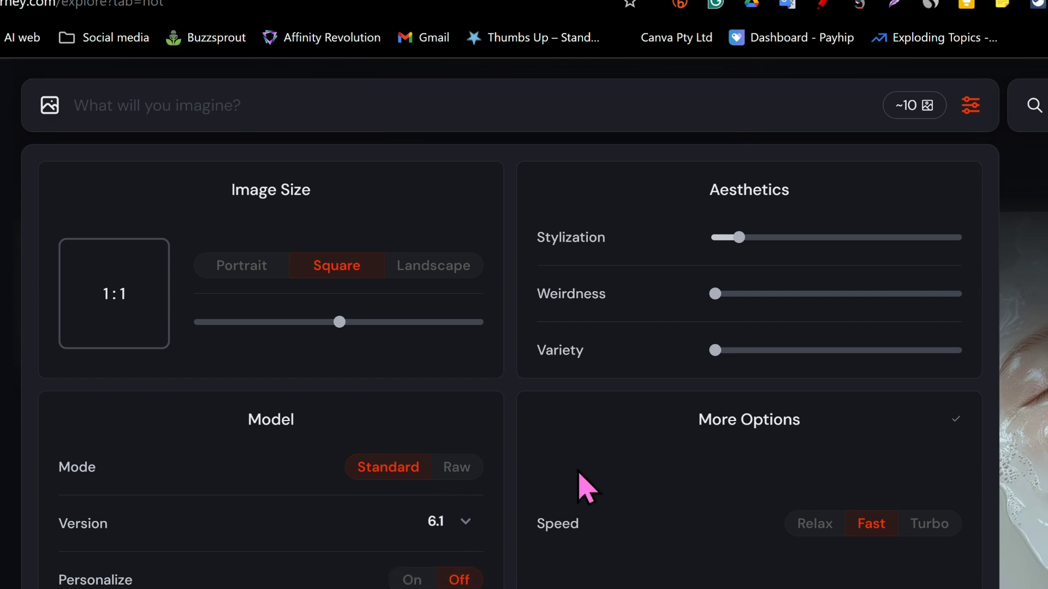
- Read the explanations of the Stylization, Weirdness and Variety settings
mouse_move(601, 238)
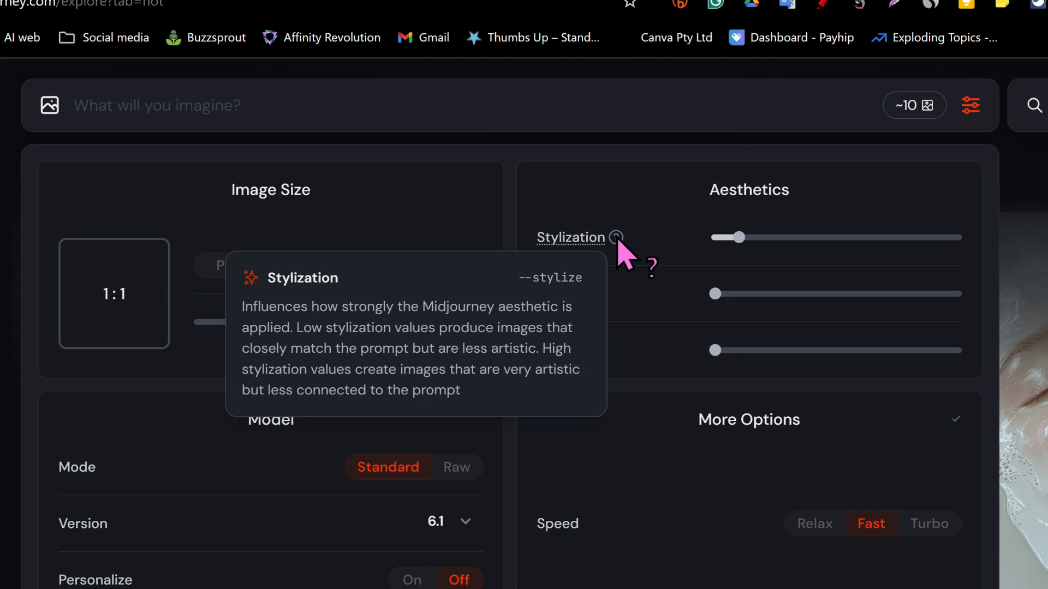
mouse_move(618, 295)
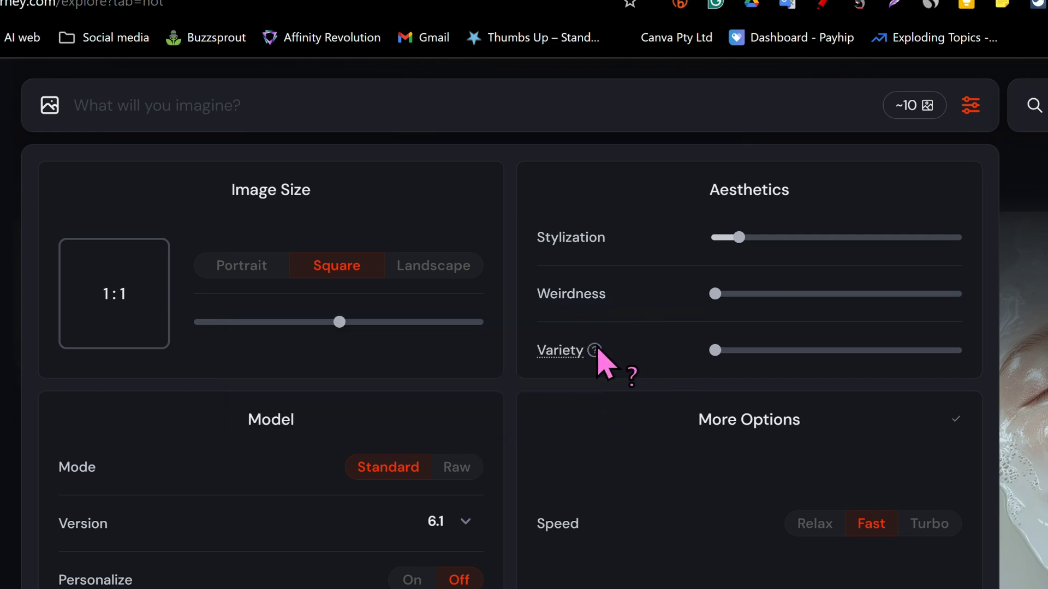
mouse_move(599, 353)
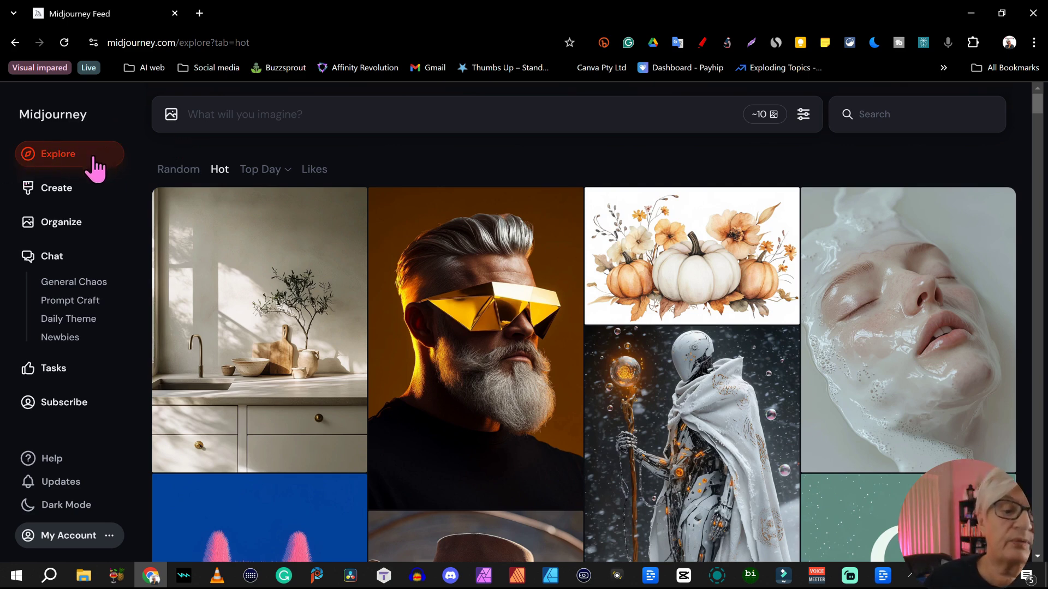
- Look over the Create page and the folder and filter options of the Organize page
left_click(65, 190)
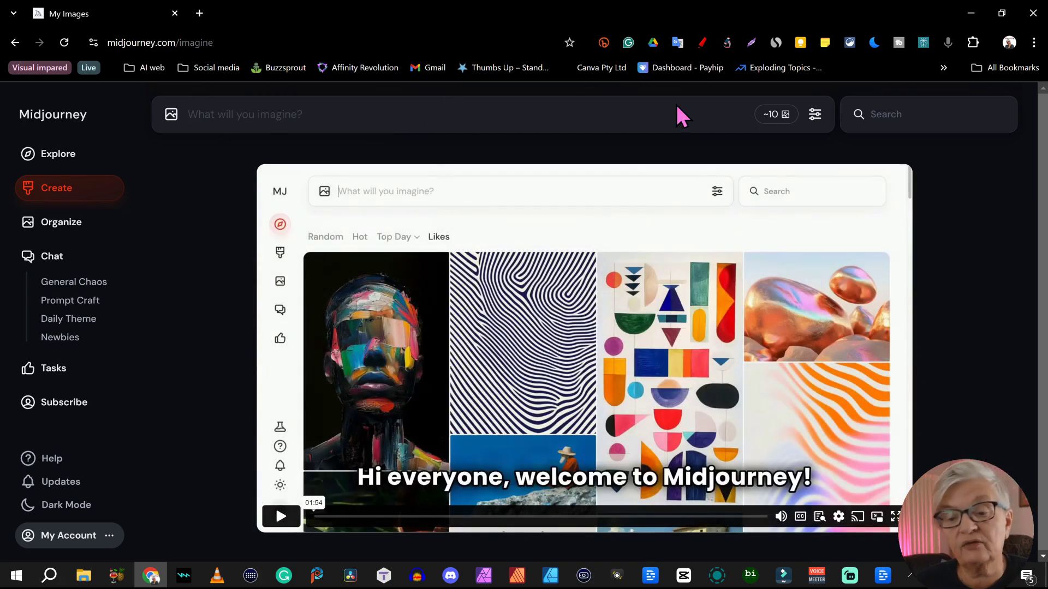
left_click(55, 226)
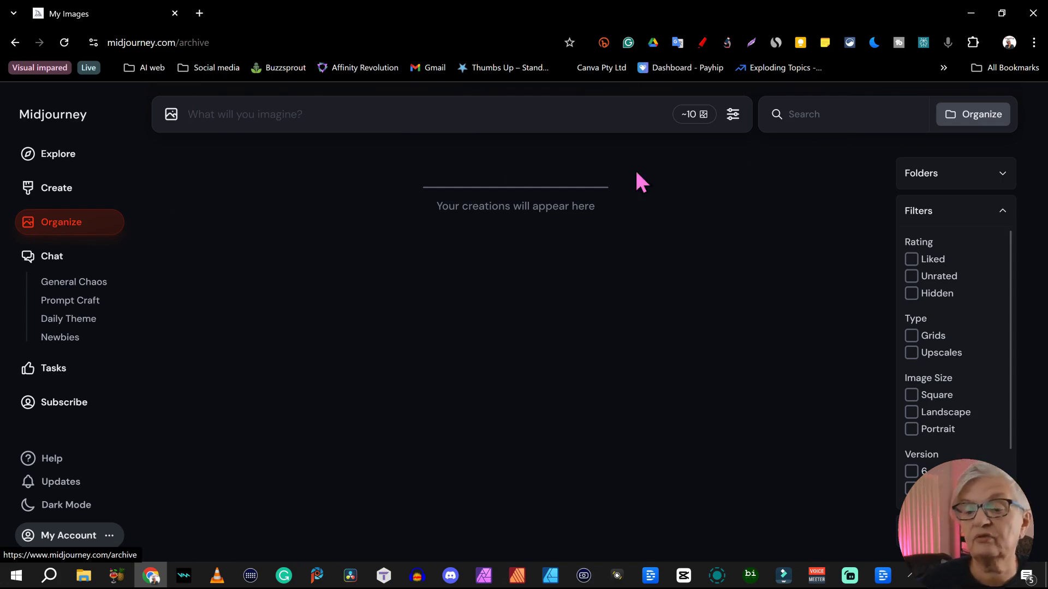
left_click(1003, 173)
left_click(1003, 175)
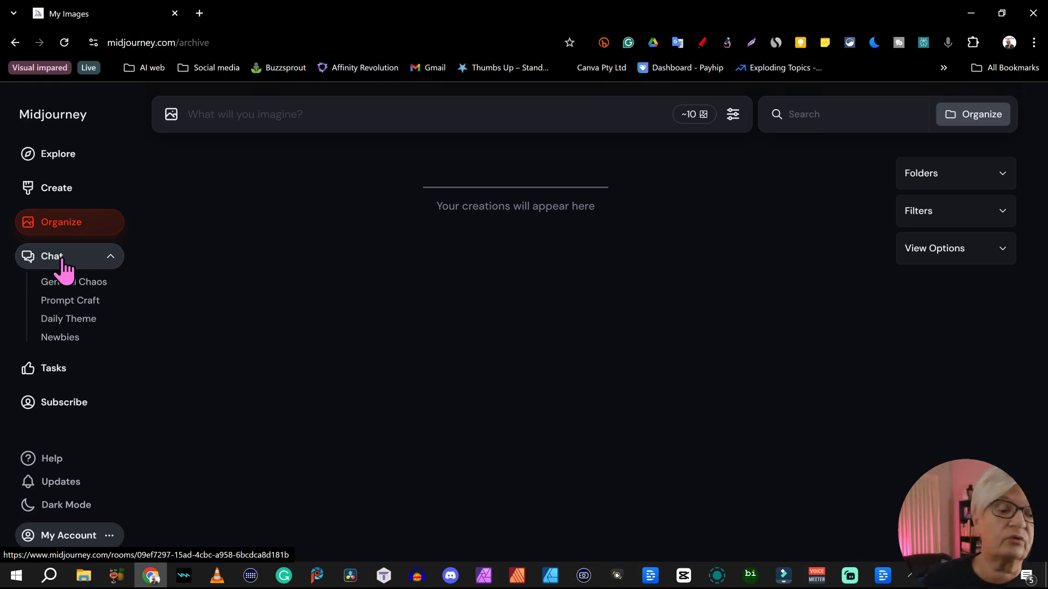
- Browse the community chat rooms, starting with General Chaos
left_click(81, 281)
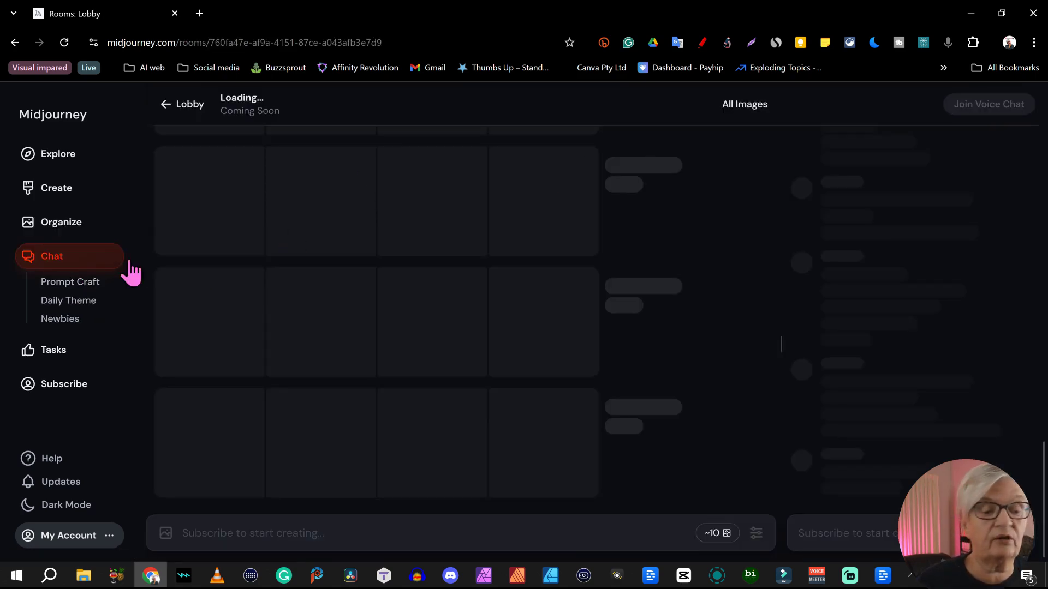
left_click(90, 300)
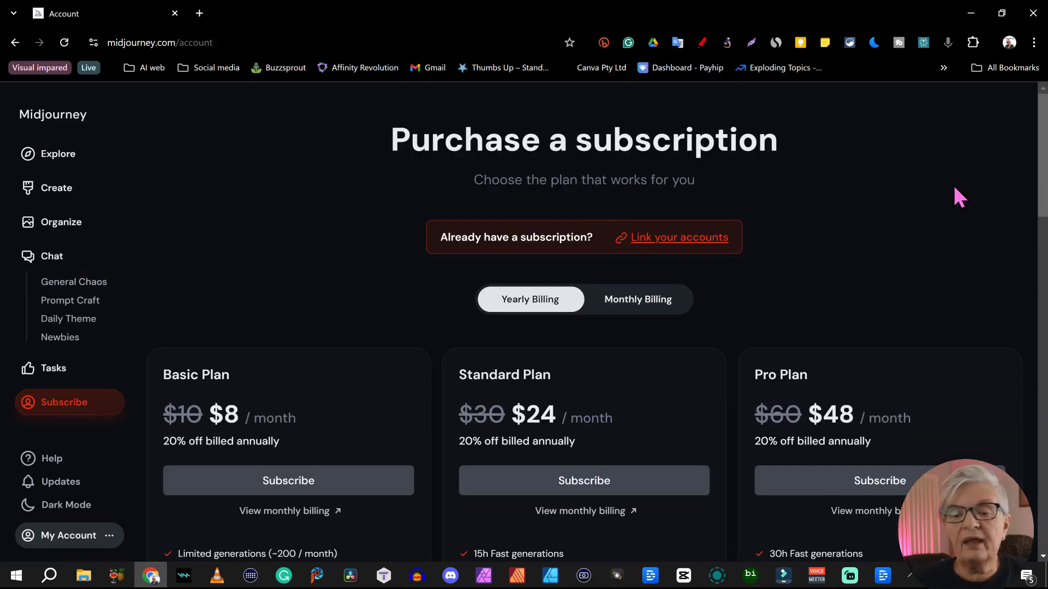
- Compare the subscription plans under monthly billing and look through the frequently asked questions
scroll(955, 188, "down", 2)
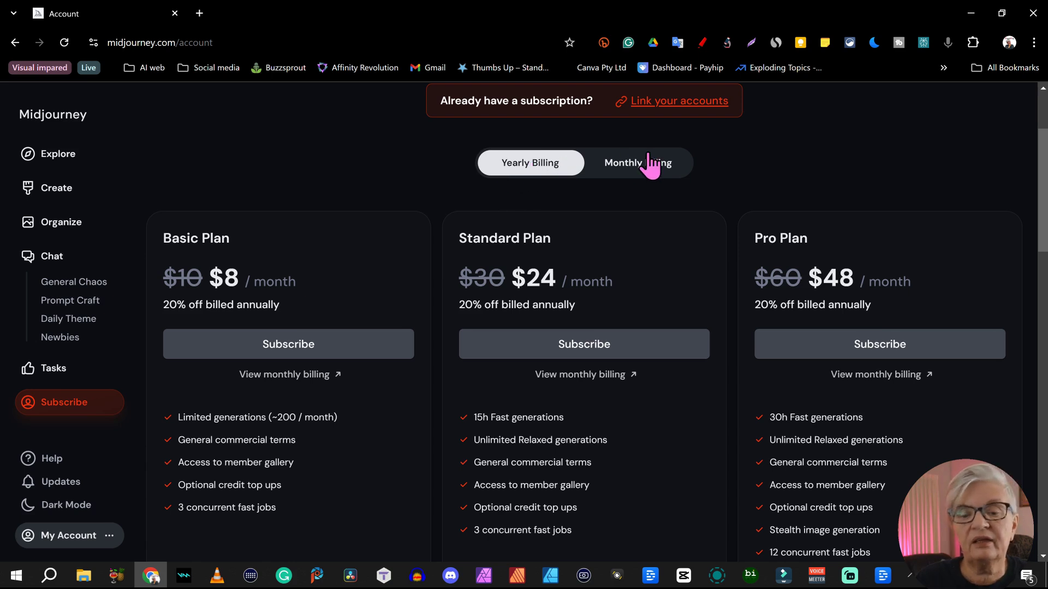
left_click(662, 164)
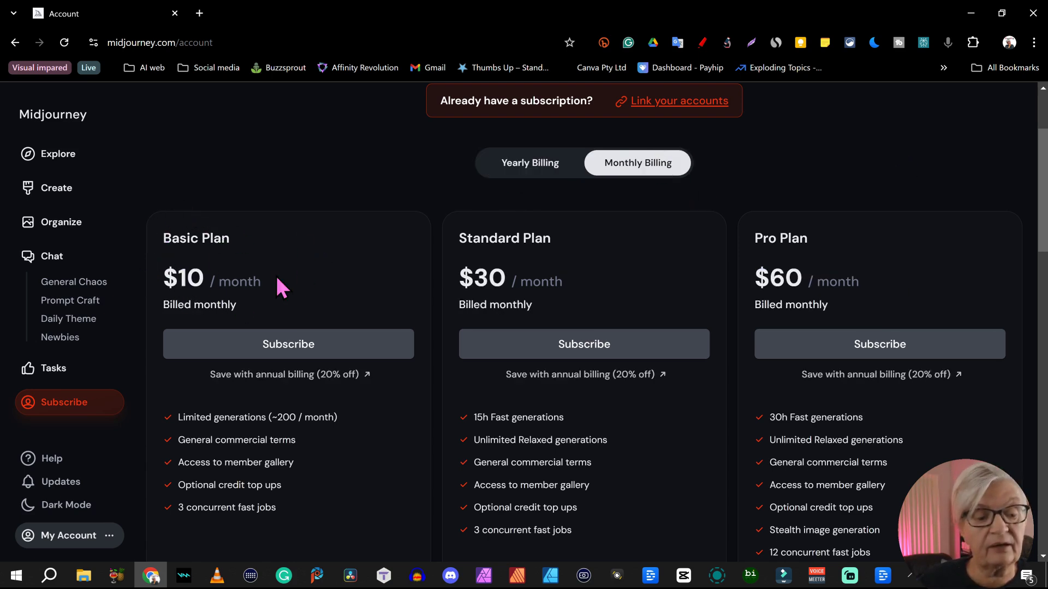
scroll(303, 273, "down", 10)
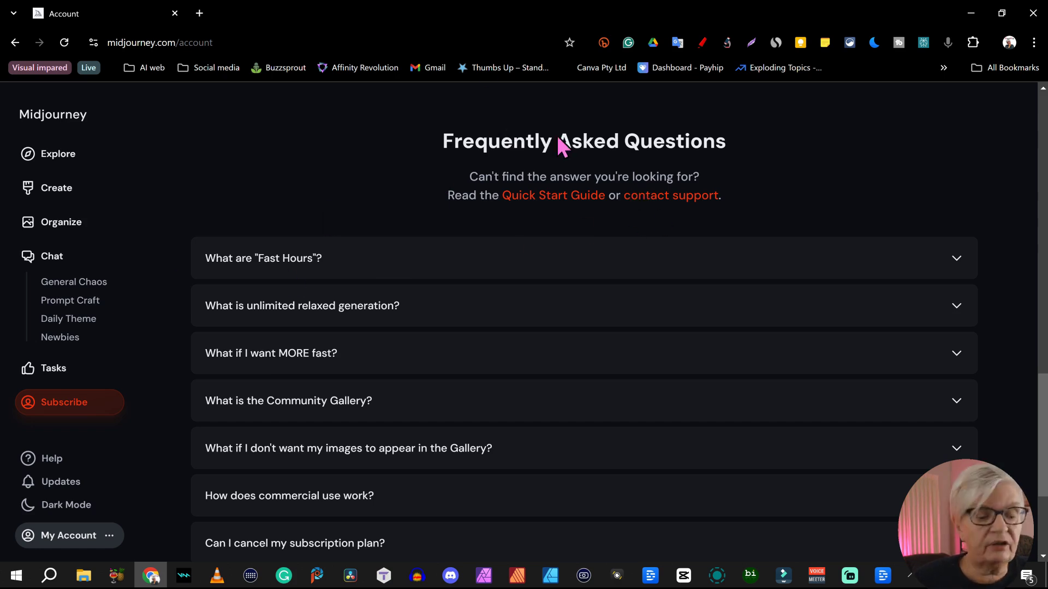
scroll(640, 163, "down", 3)
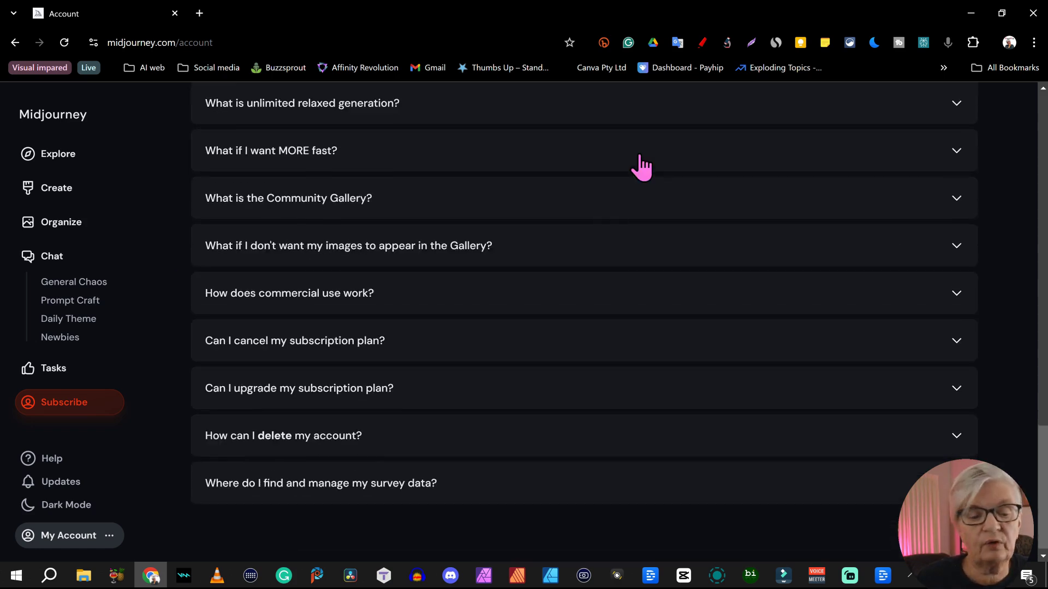
scroll(641, 166, "down", 1)
scroll(640, 167, "up", 6)
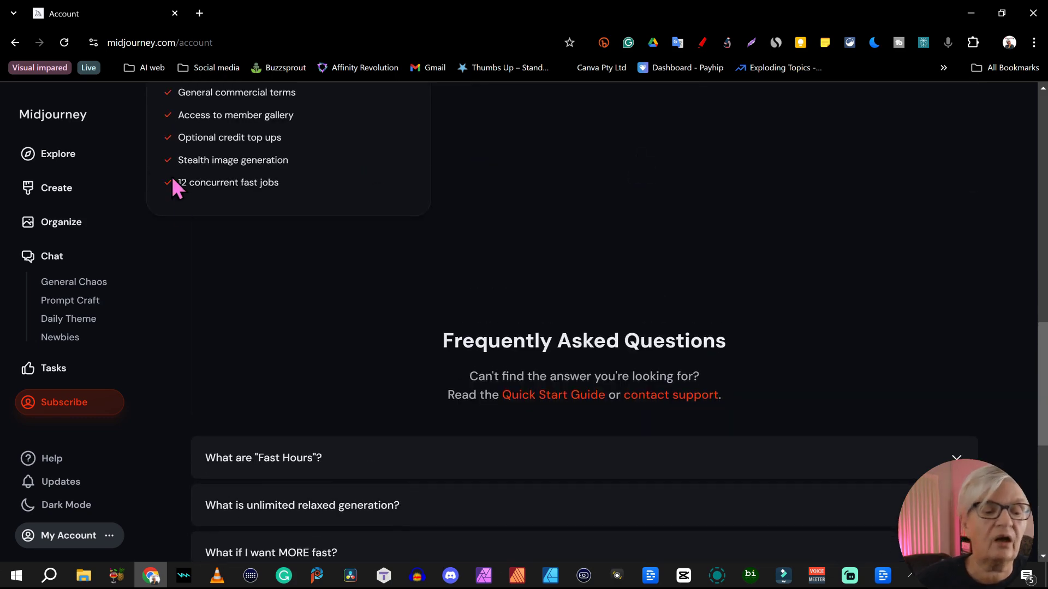
- Look over the Help resources and read through the latest updates
left_click(47, 458)
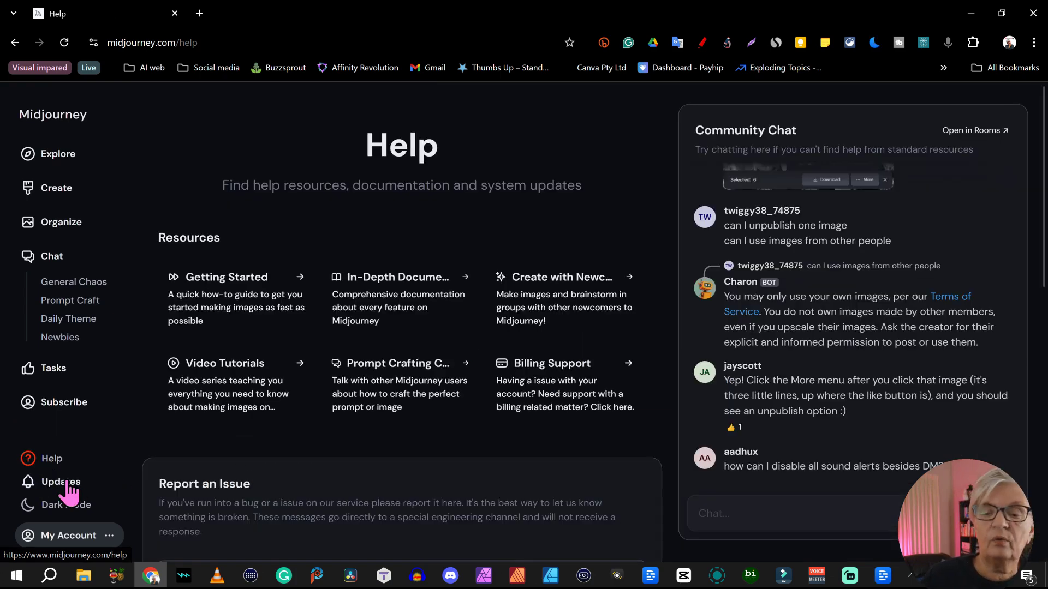
left_click(64, 484)
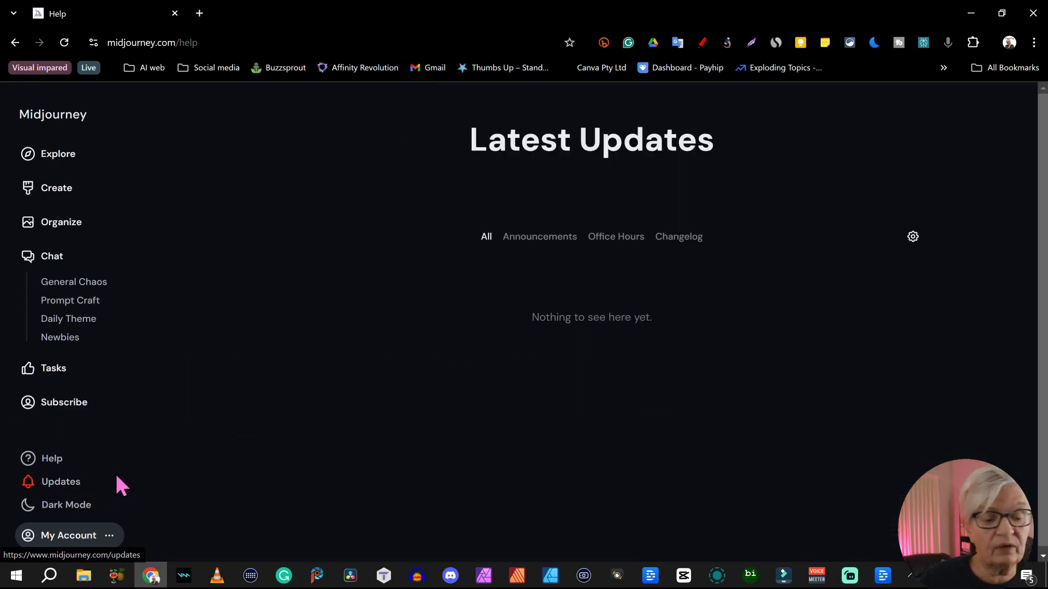
scroll(452, 292, "down", 12)
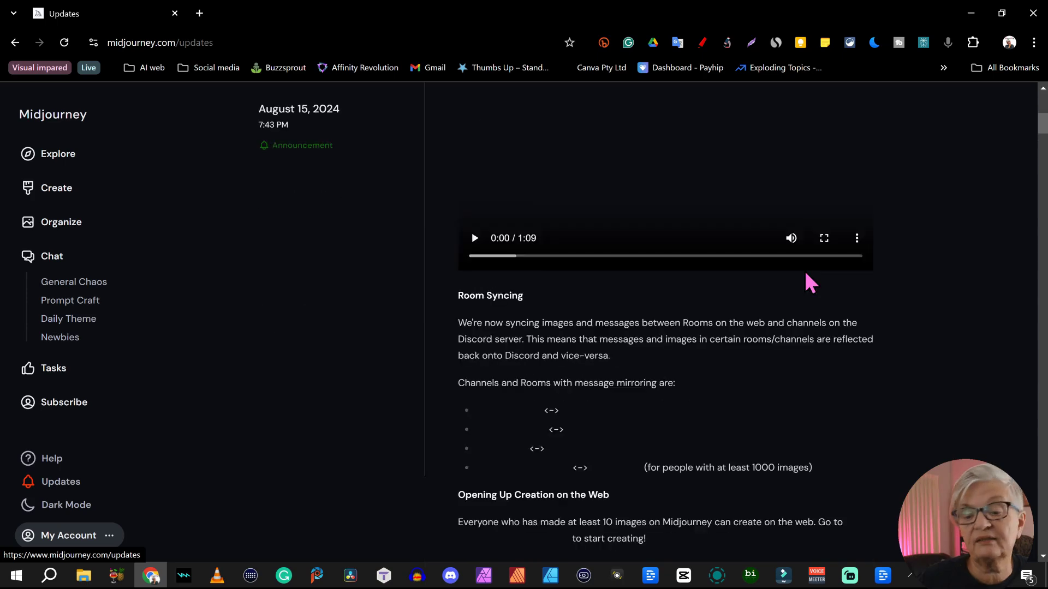
- Examine the theme choices and the account options, and leave both without changing anything
left_click(60, 507)
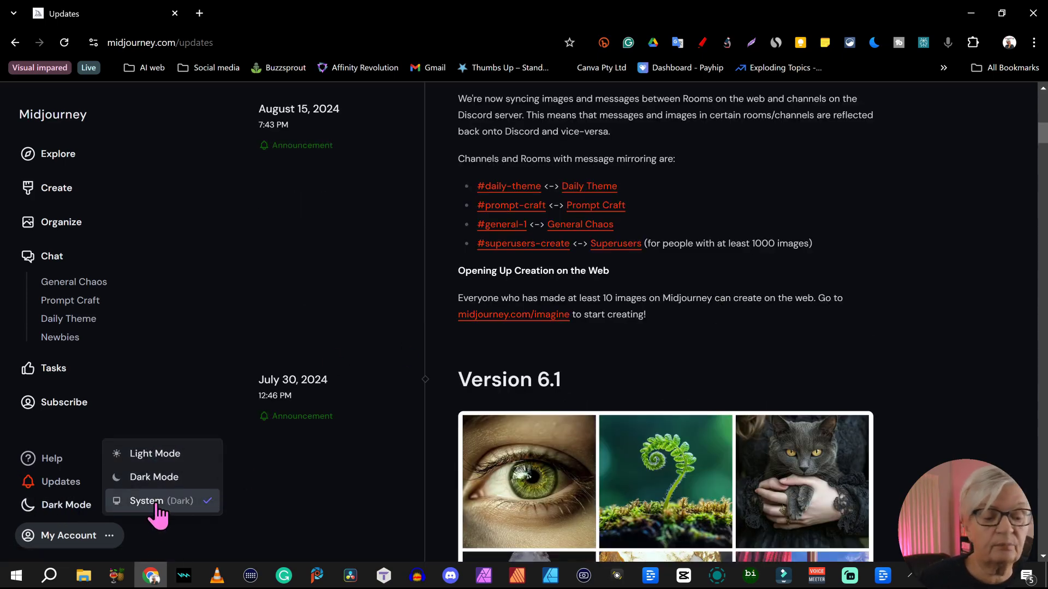
left_click(66, 533)
left_click(108, 537)
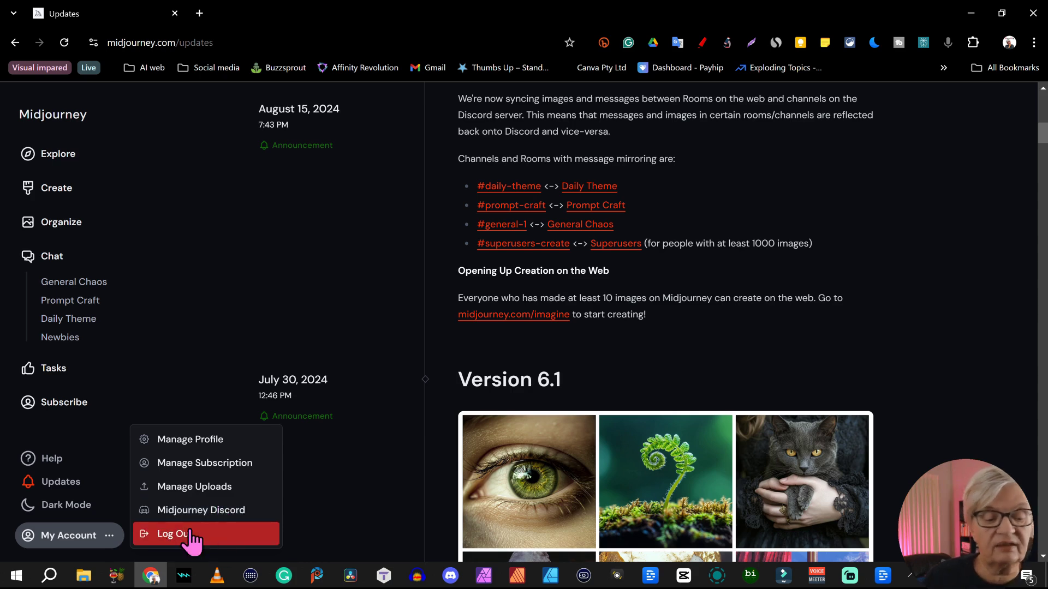
left_click(380, 449)
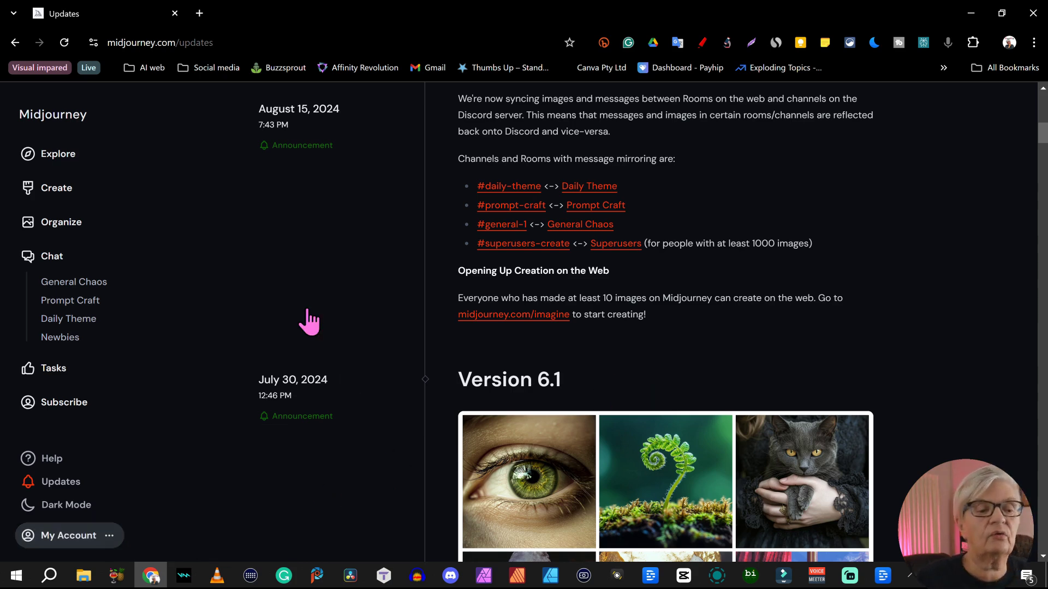
- Open the bearded man with gold glasses from the Explore feed and generate images from the prompt "cute kitten"
left_click(64, 155)
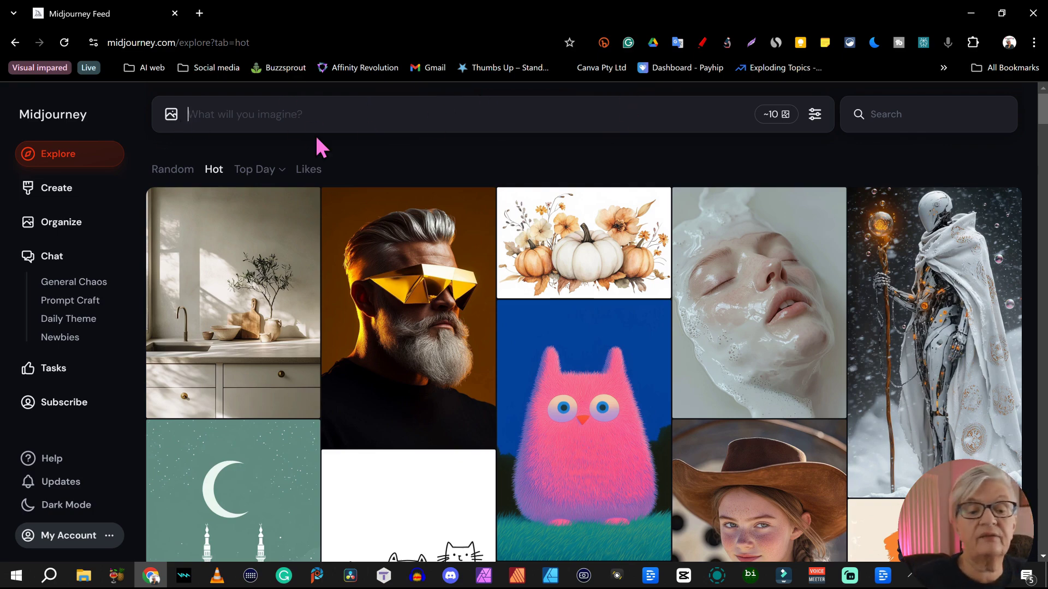
left_click(363, 265)
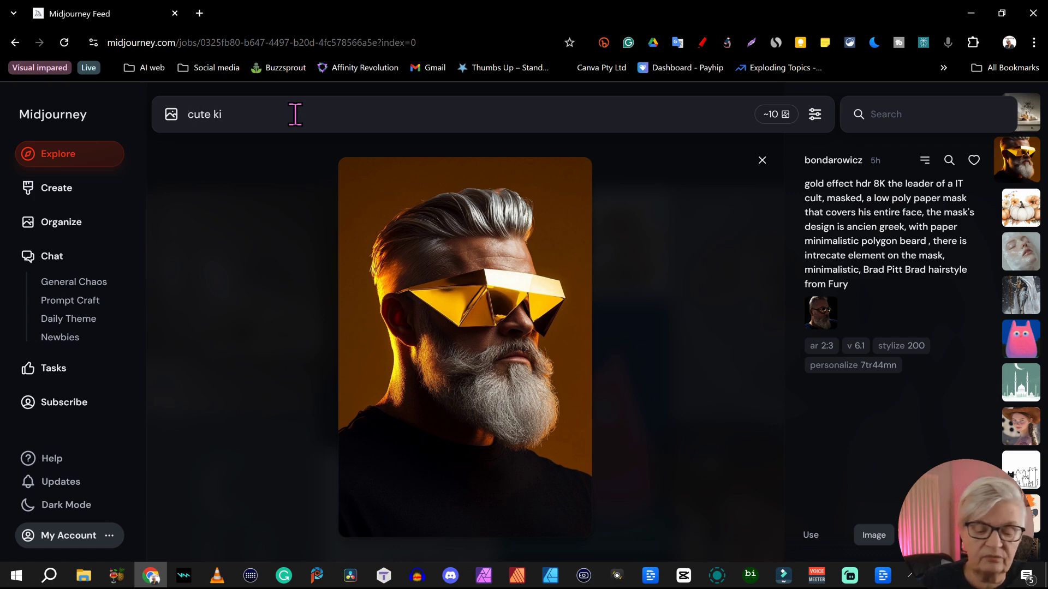
key("Return")
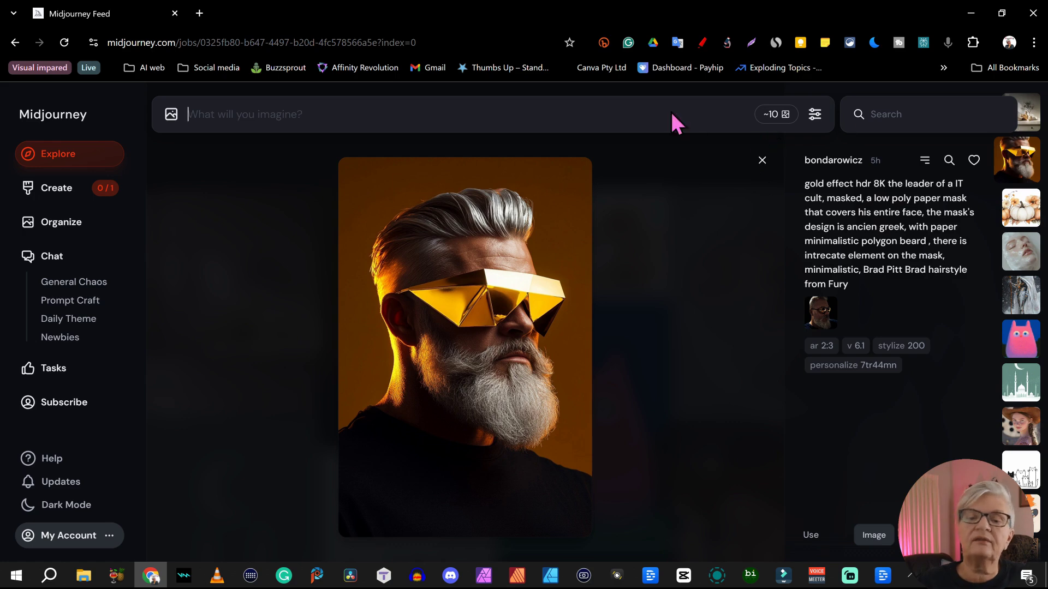
- Open the first generated kitten image from the Create page and copy its prompt
left_click(57, 197)
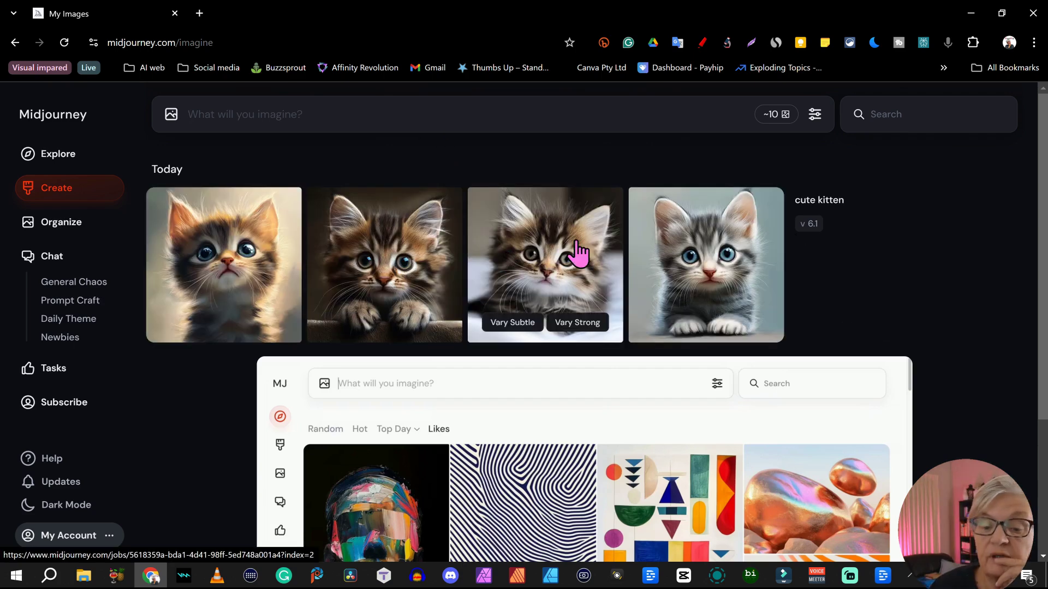
left_click(218, 261)
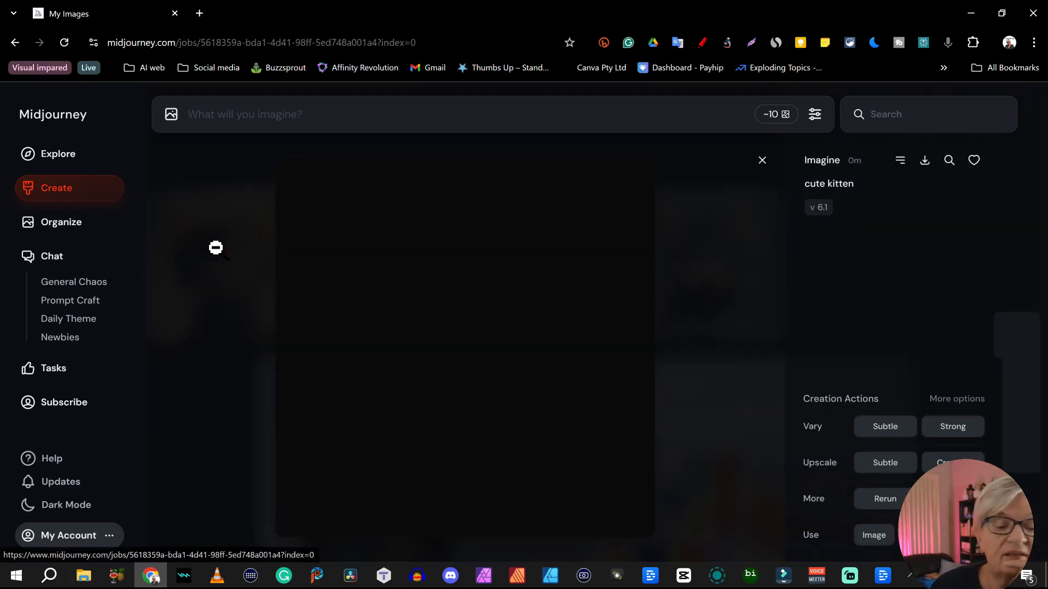
left_click(829, 183)
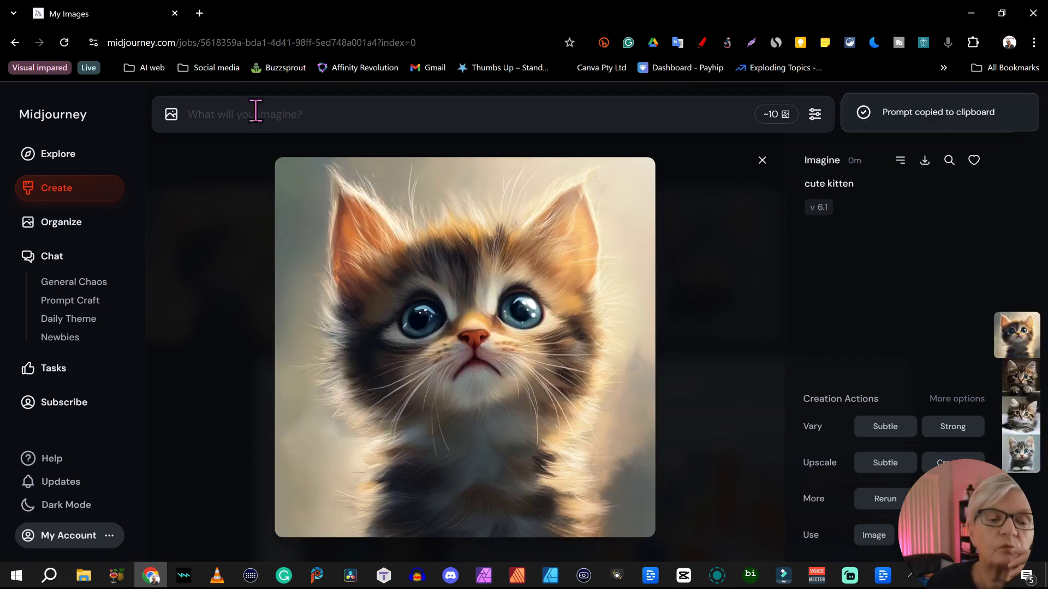
- Generate images from the prompt "cute kitten kawaii style" and view them on the Create page
left_click(262, 109)
type("c")
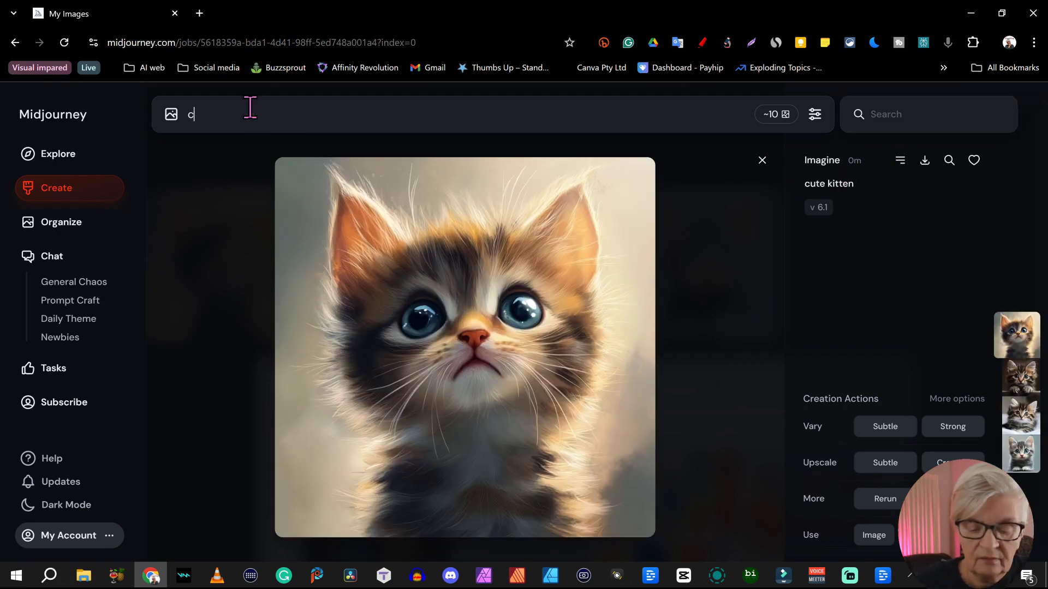
type("ute kitten kawaii style")
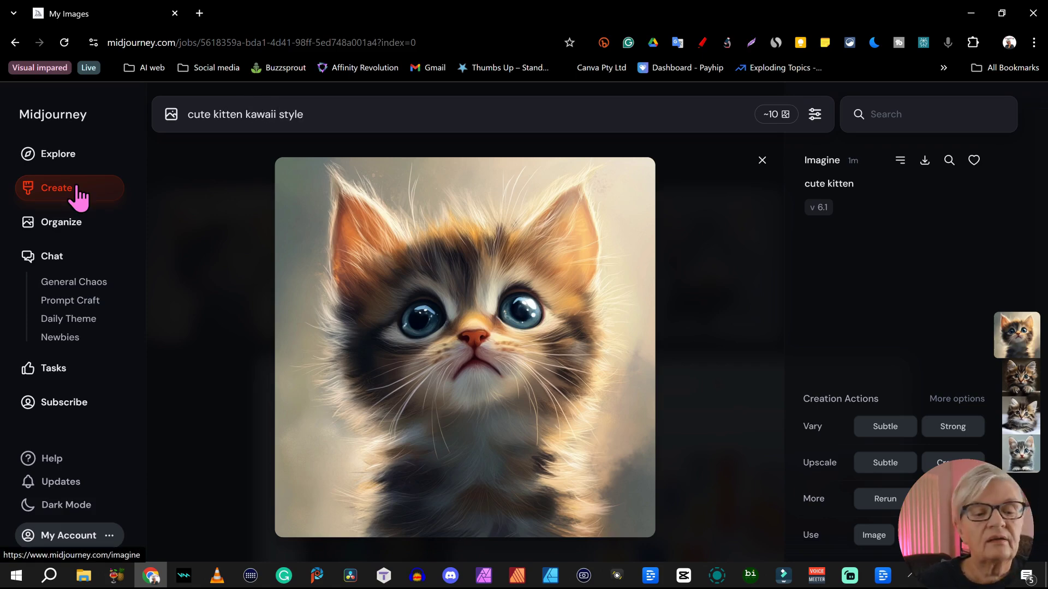
key("Return")
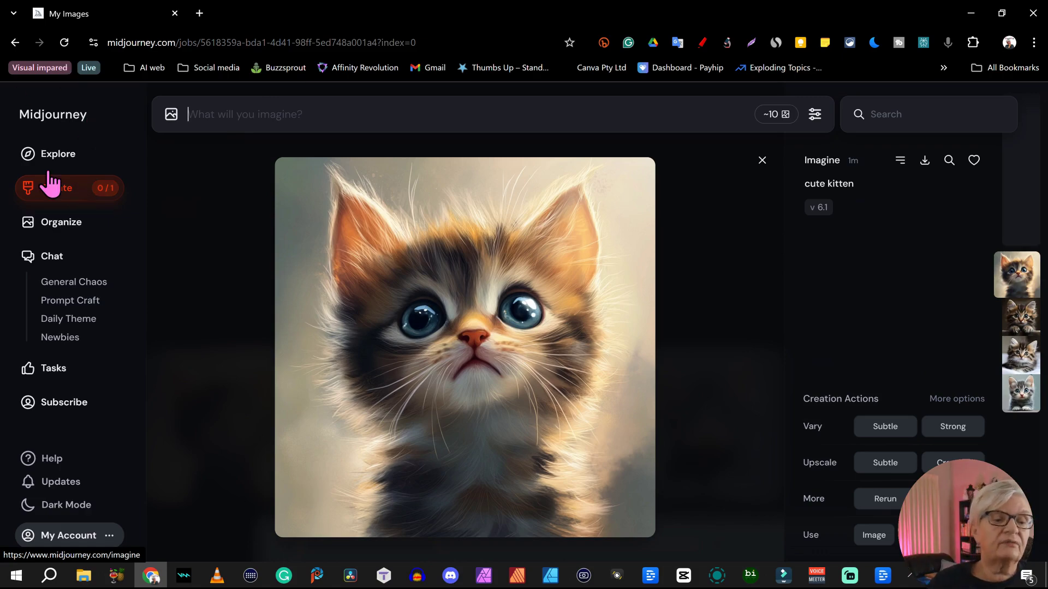
left_click(50, 185)
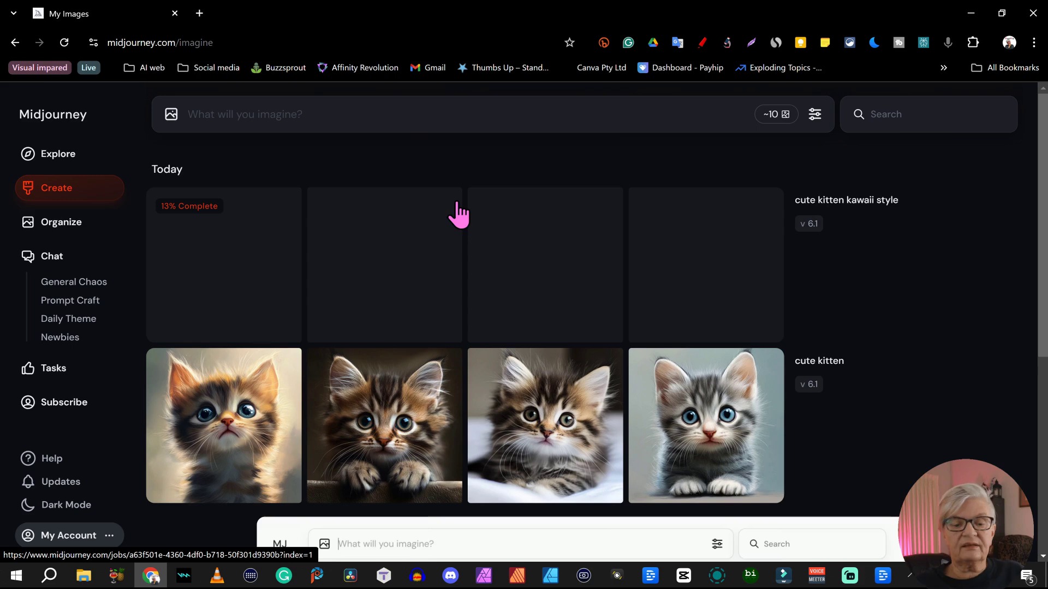